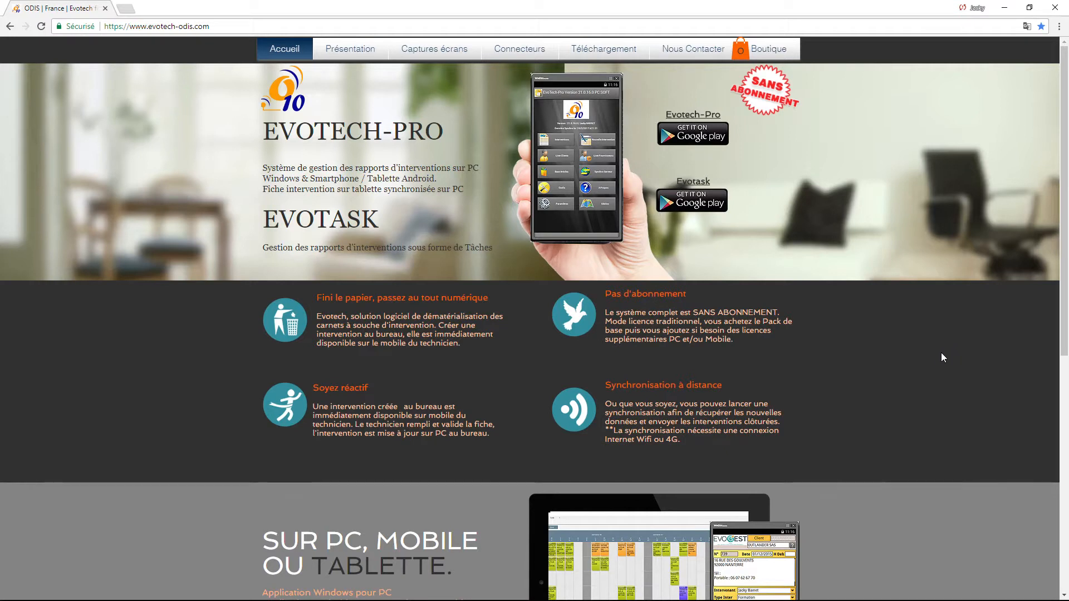
Open the advanced settings of the Pare-feu Windows Defender from the Windows Panneau de configuration
left_click(1005, 9)
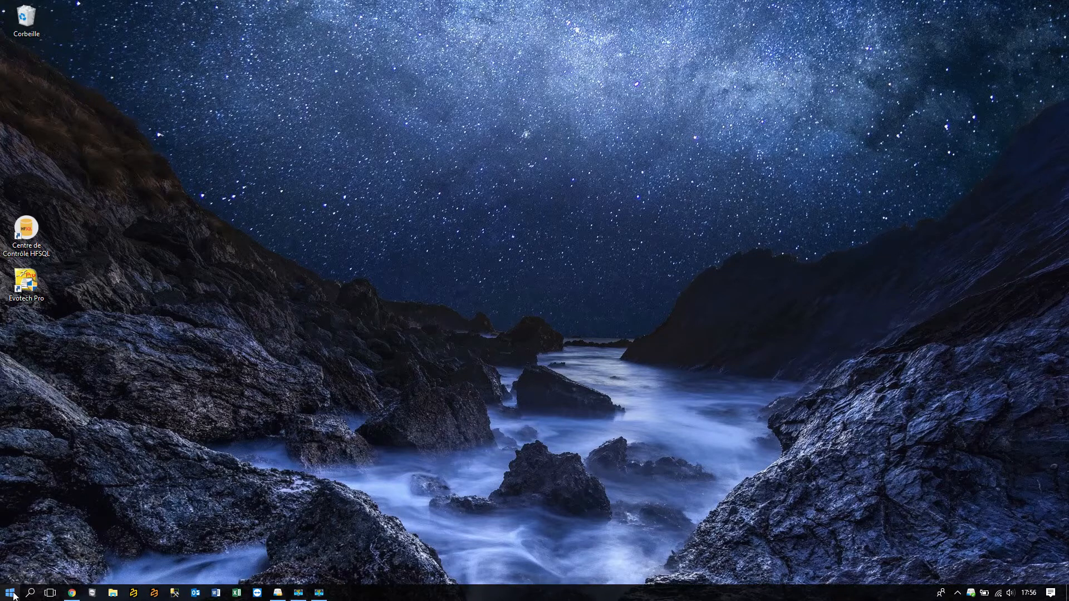
left_click(10, 594)
type("pann")
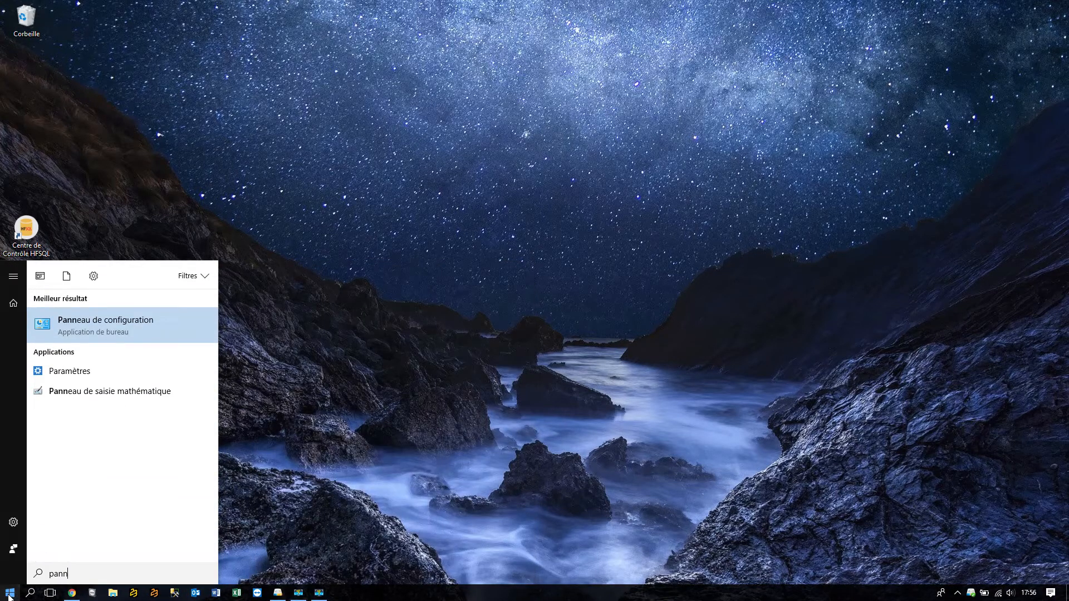
key("Return")
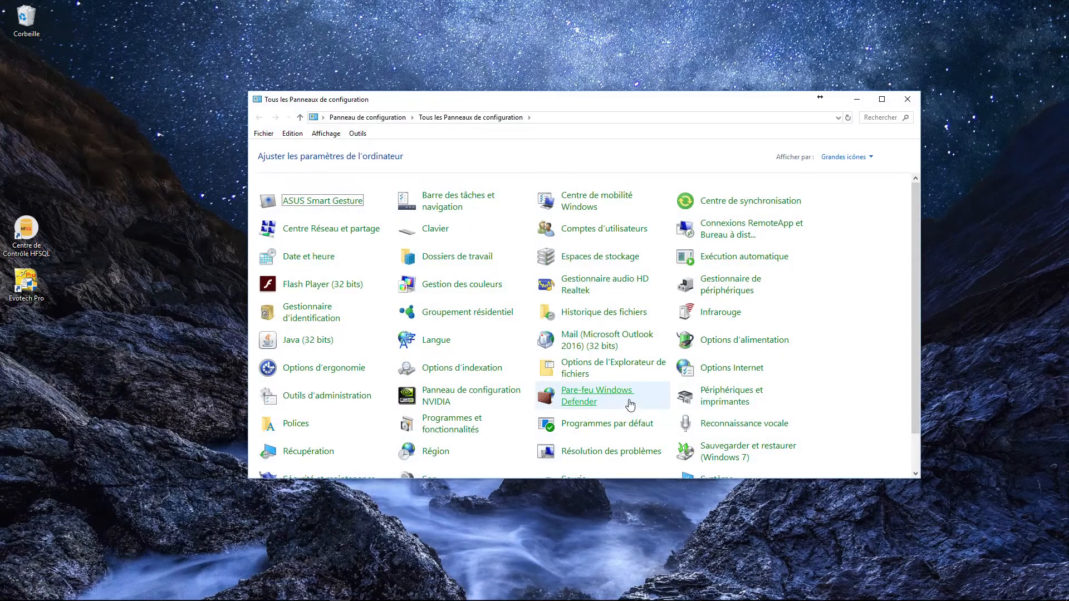
left_click(587, 402)
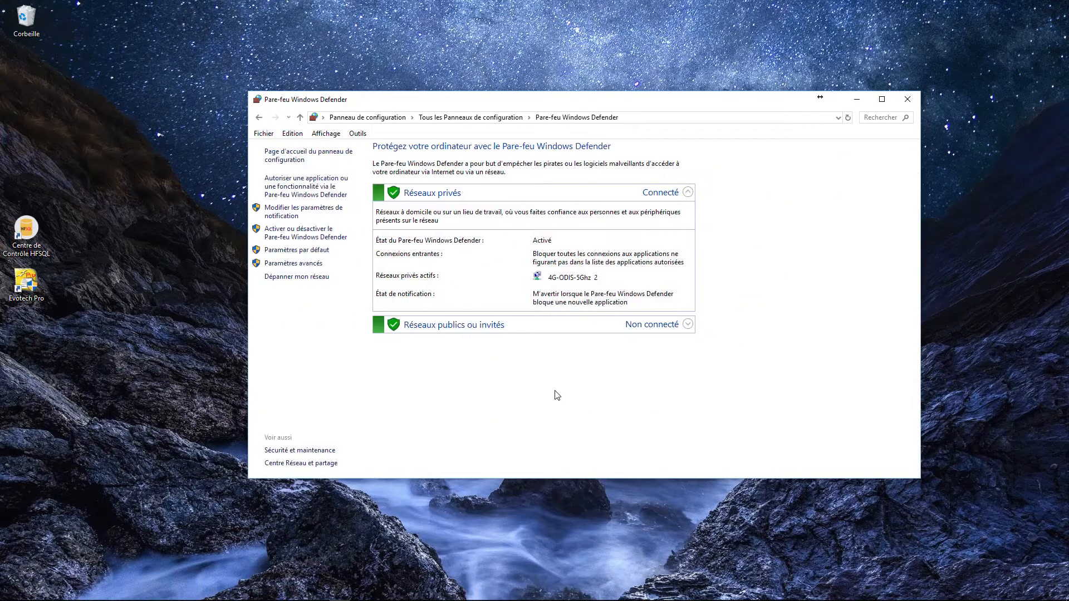
left_click(290, 264)
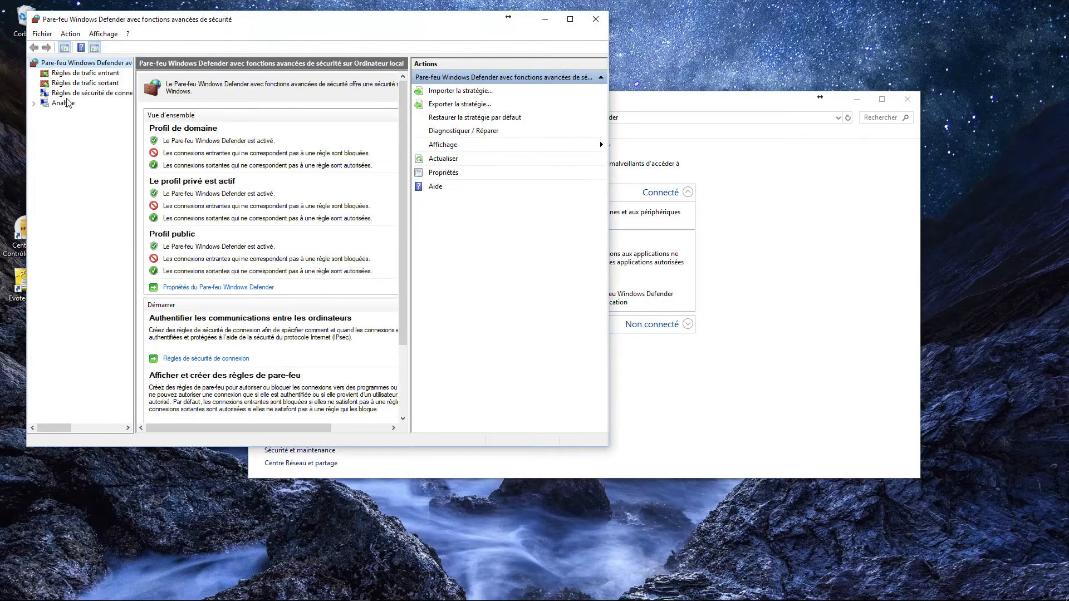
Start a new inbound firewall rule of type Port that applies to TCP on specific local port 4900
left_click(79, 75)
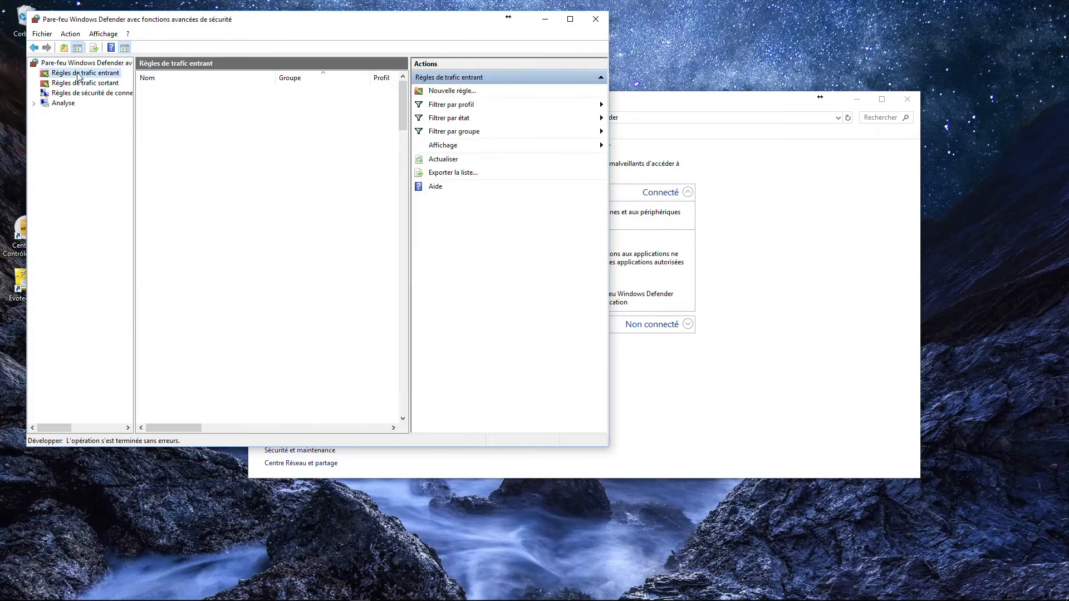
left_click(447, 92)
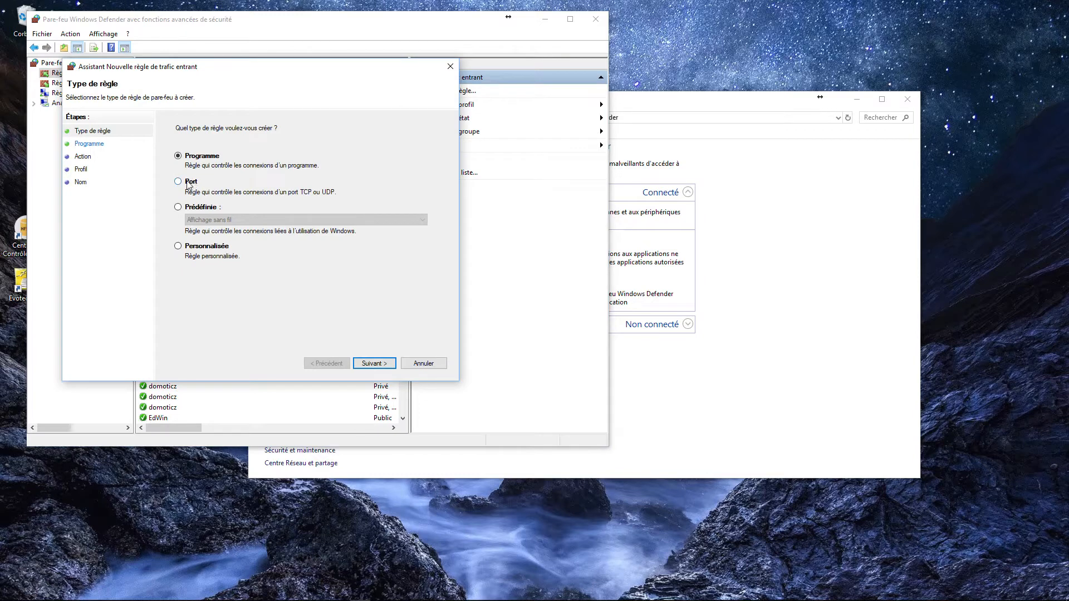
left_click(179, 182)
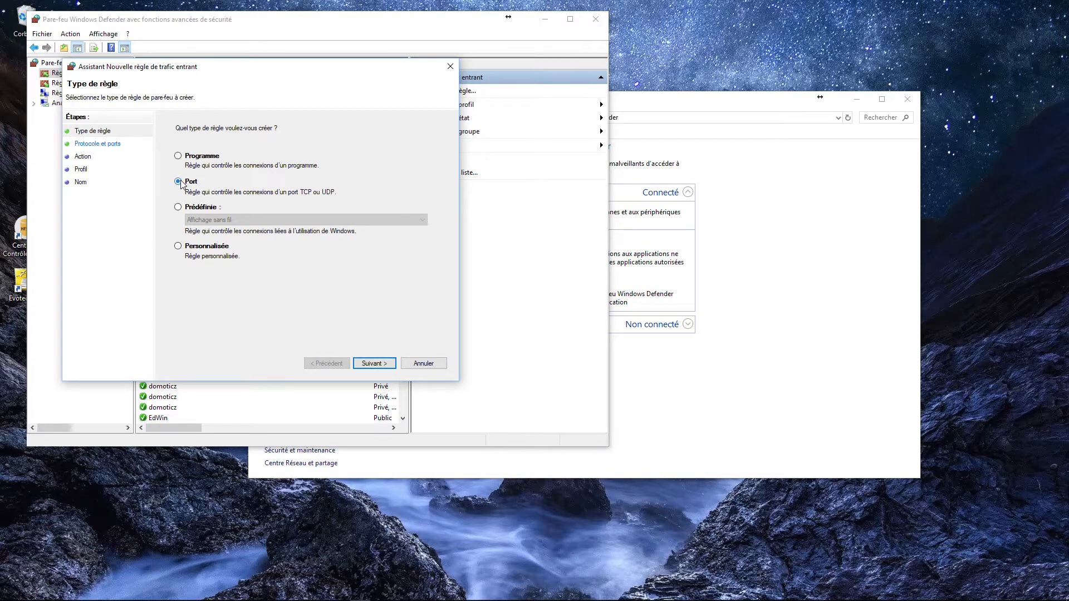
left_click(372, 364)
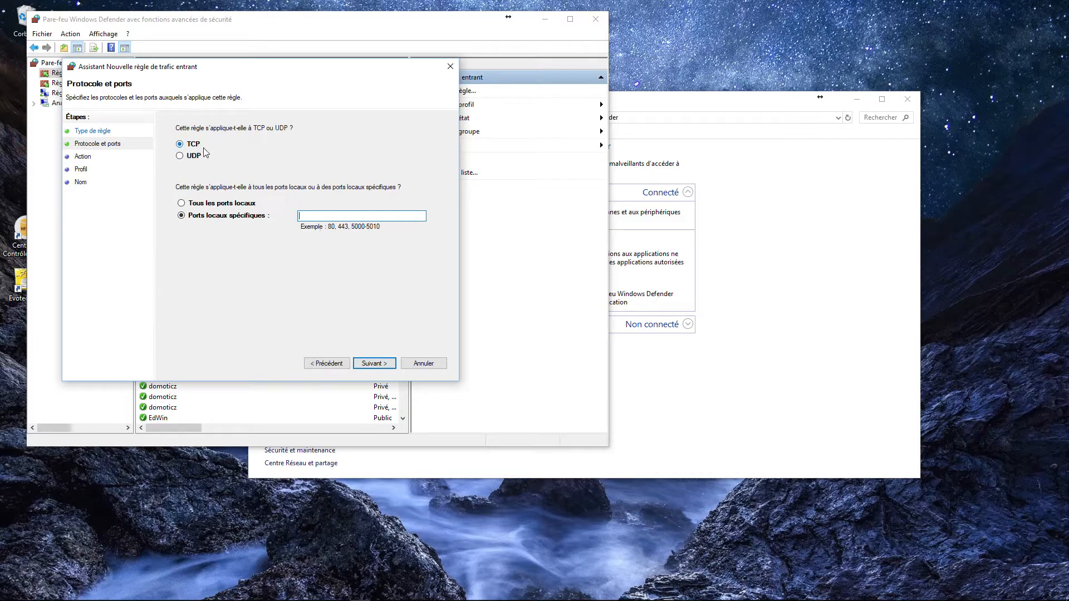
type("4900")
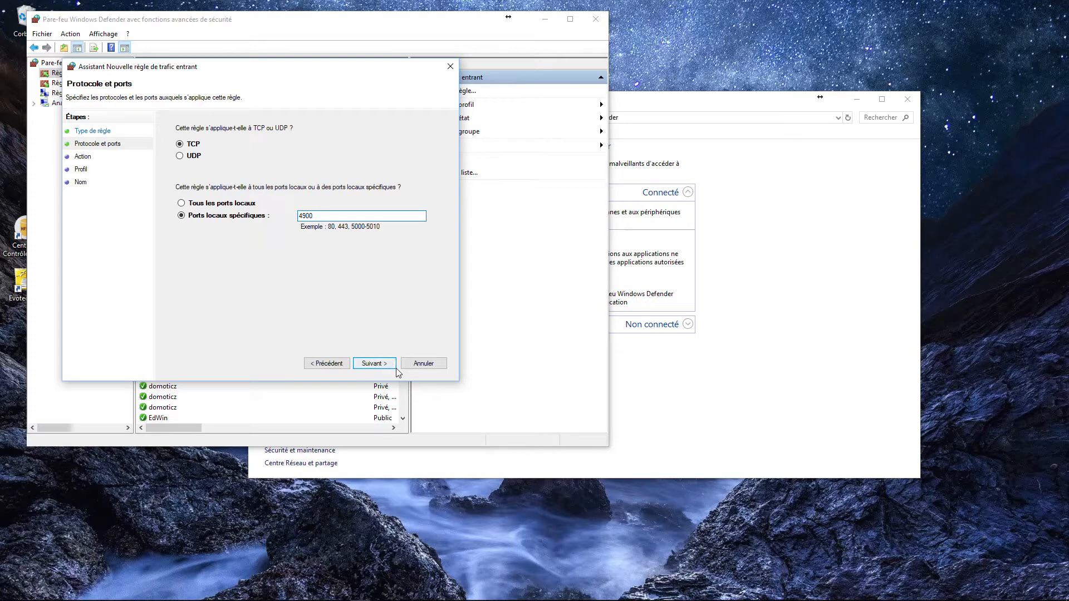
left_click(374, 363)
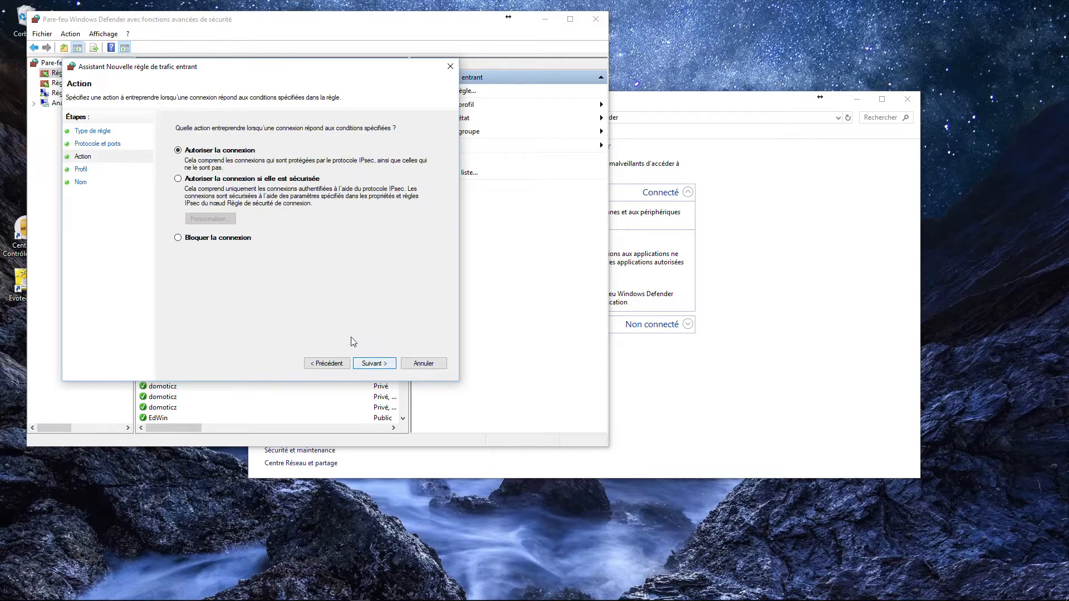
Allow the connection for the domain, private and public profiles, name the rule HFSQL, finish it and close the firewall windows
left_click(372, 363)
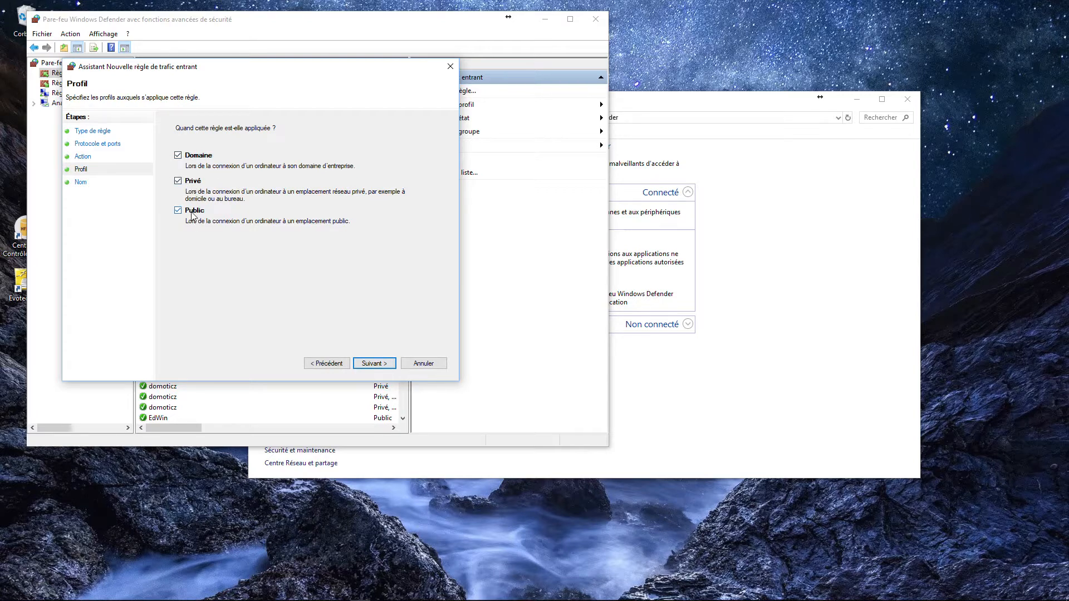
left_click(375, 363)
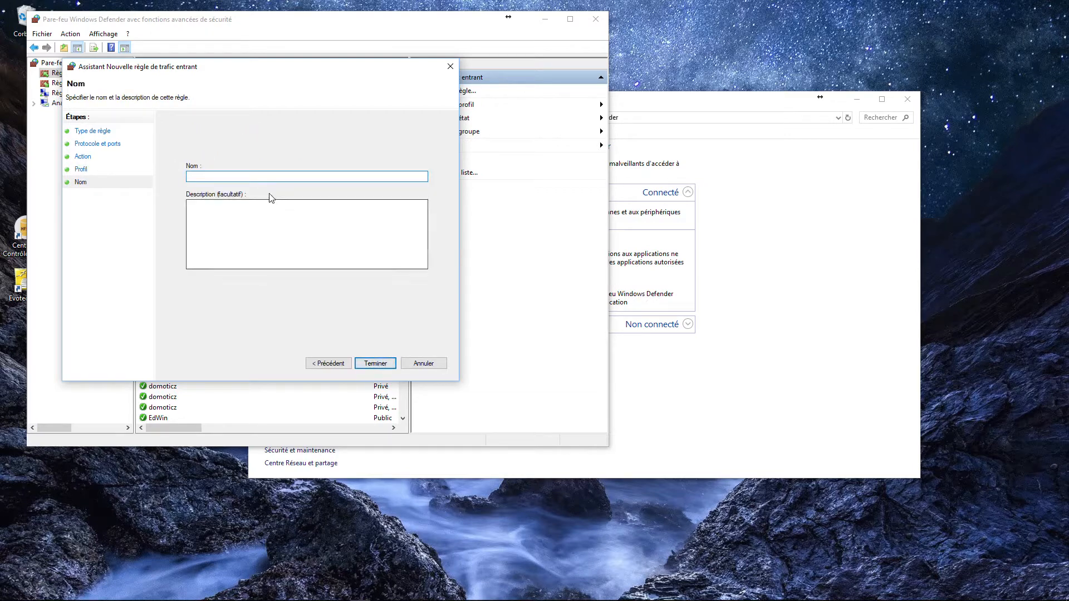
type("H")
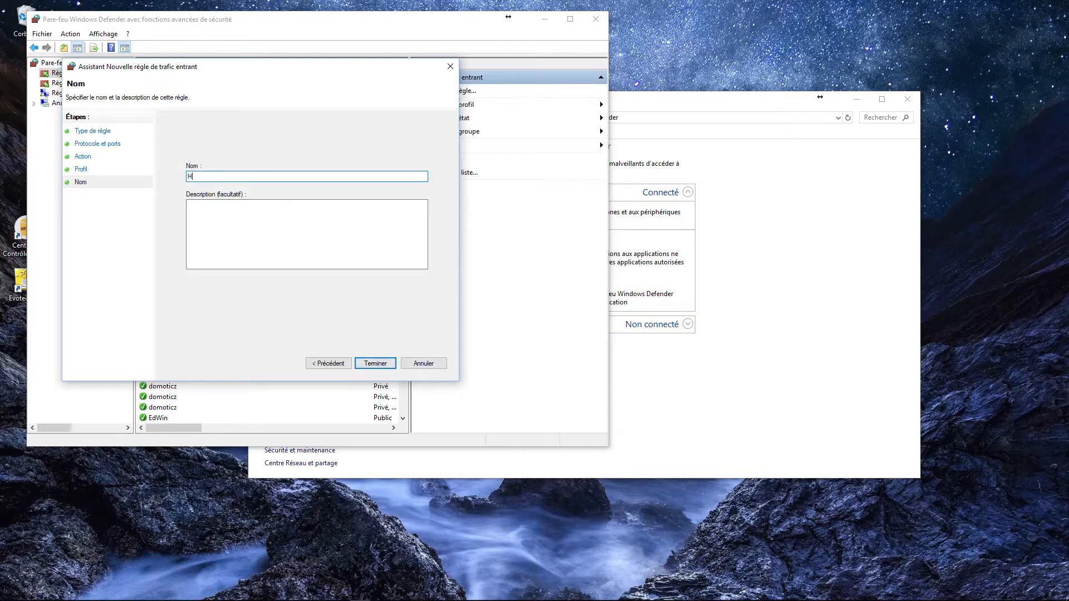
type("FSQL")
left_click(375, 364)
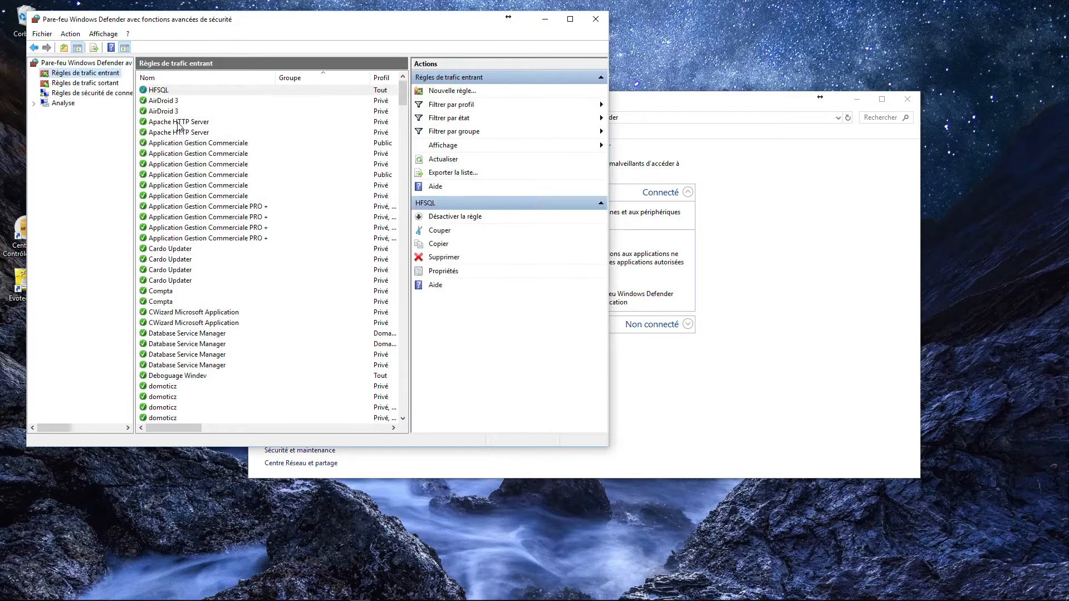
left_click(595, 19)
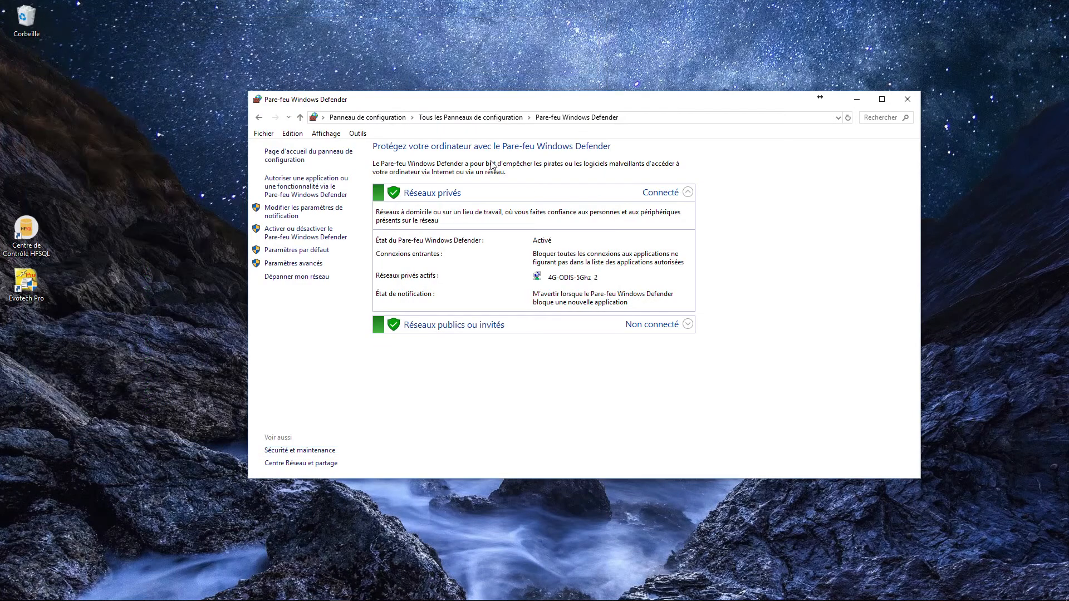
left_click(907, 99)
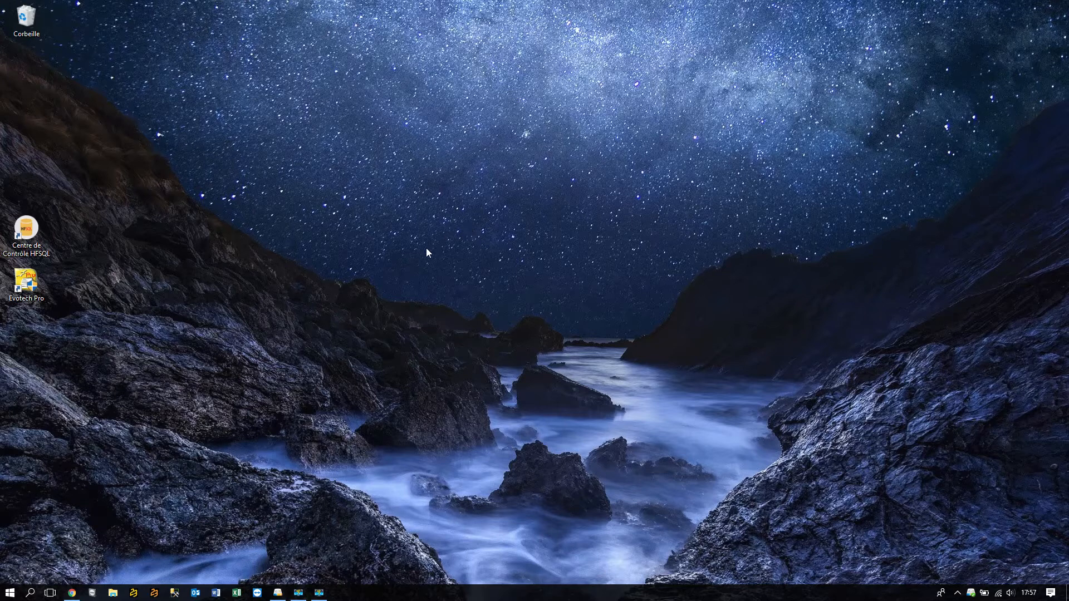
Switch to Chrome, load the Livebox administration at 192.168.0.1 in a new tab and go to Paramètres avancés
mouse_move(73, 596)
left_click(73, 594)
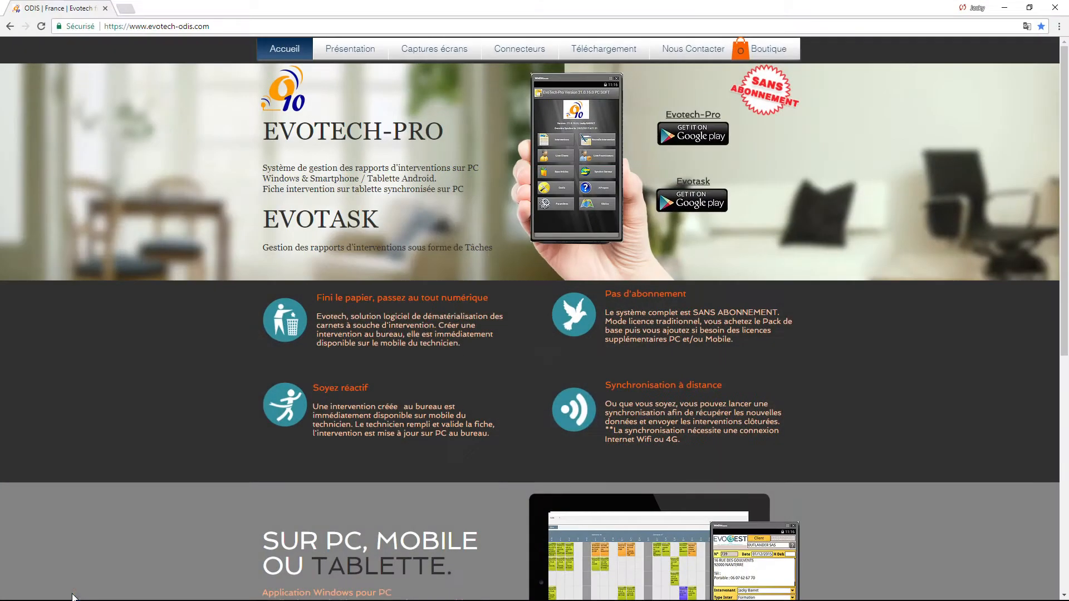
left_click(126, 8)
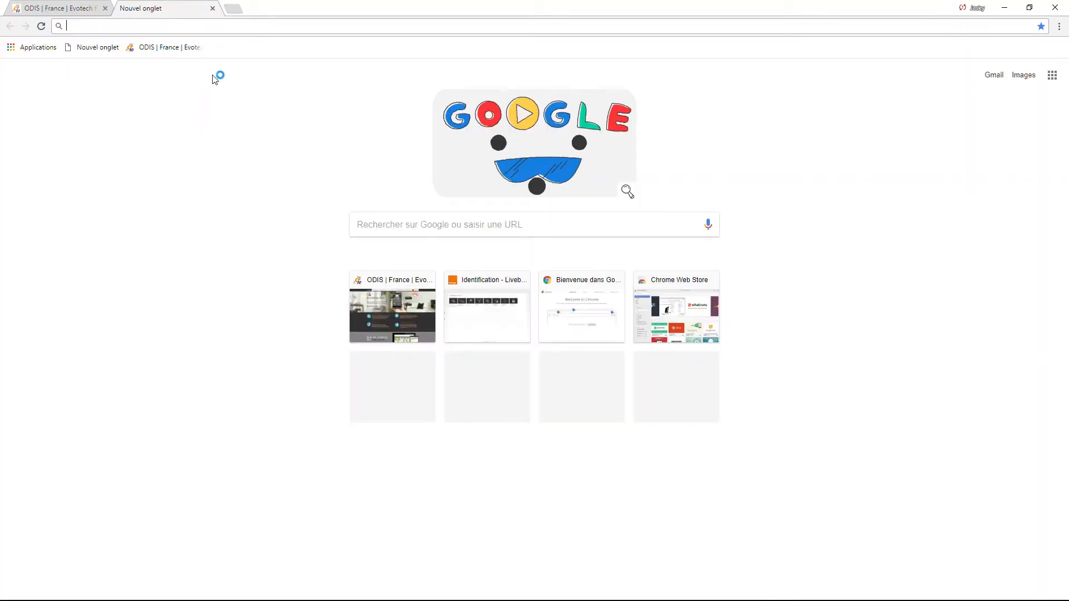
type("192.168.0.1")
key("Return")
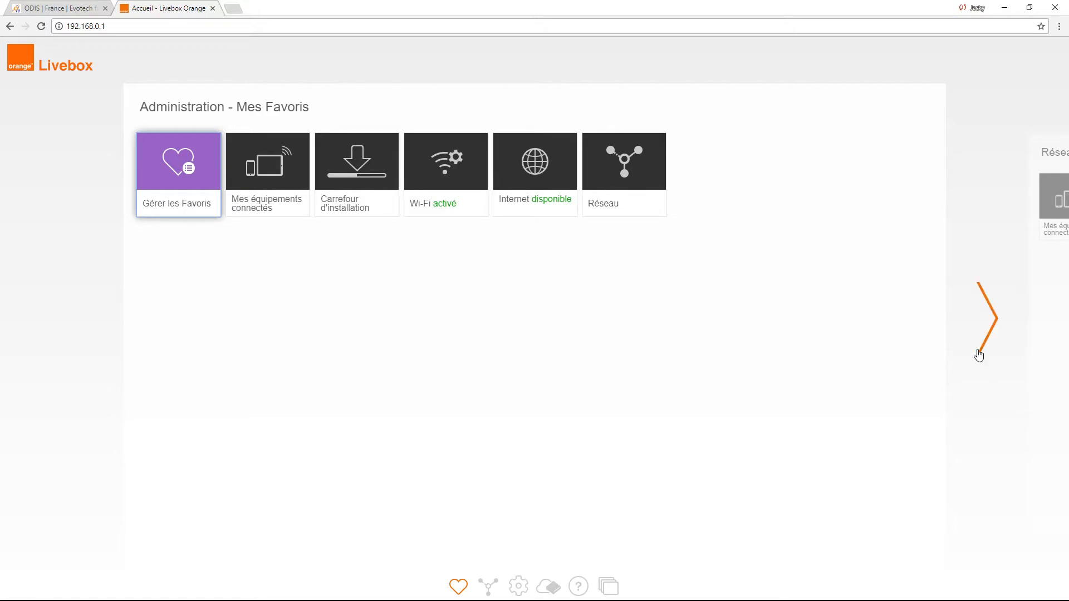
left_click(989, 319)
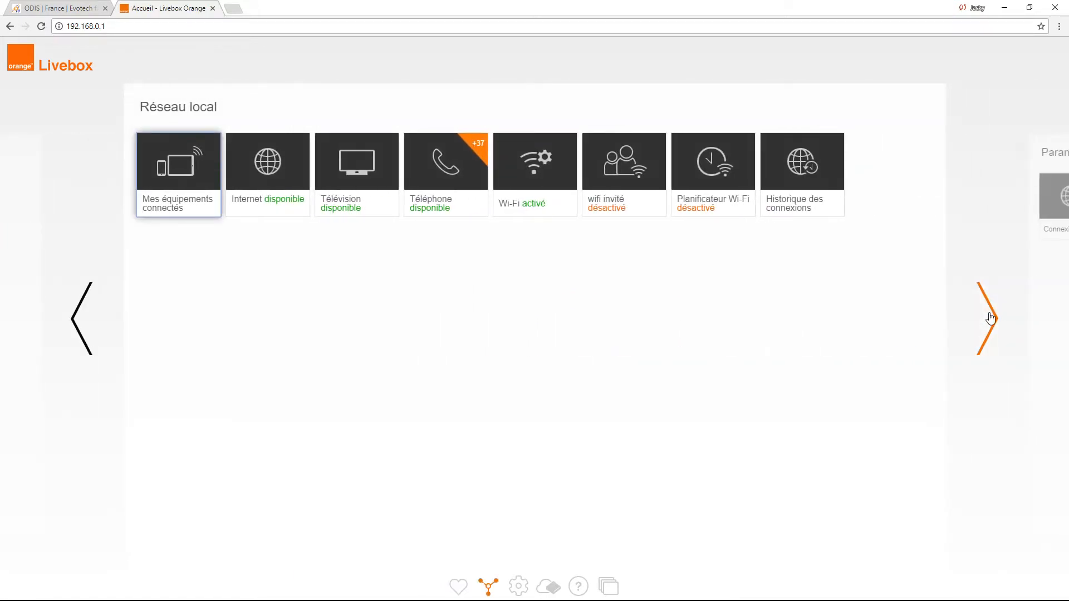
left_click(990, 319)
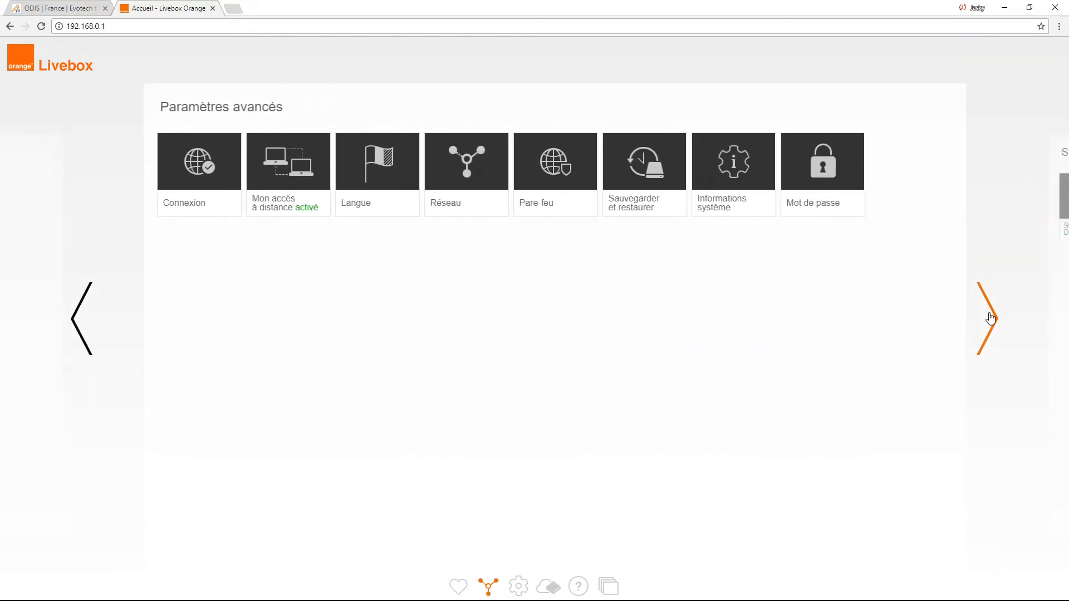
Review the Livebox firewall's security level and IPv6 port opening options, then return to Paramètres avancés
left_click(527, 183)
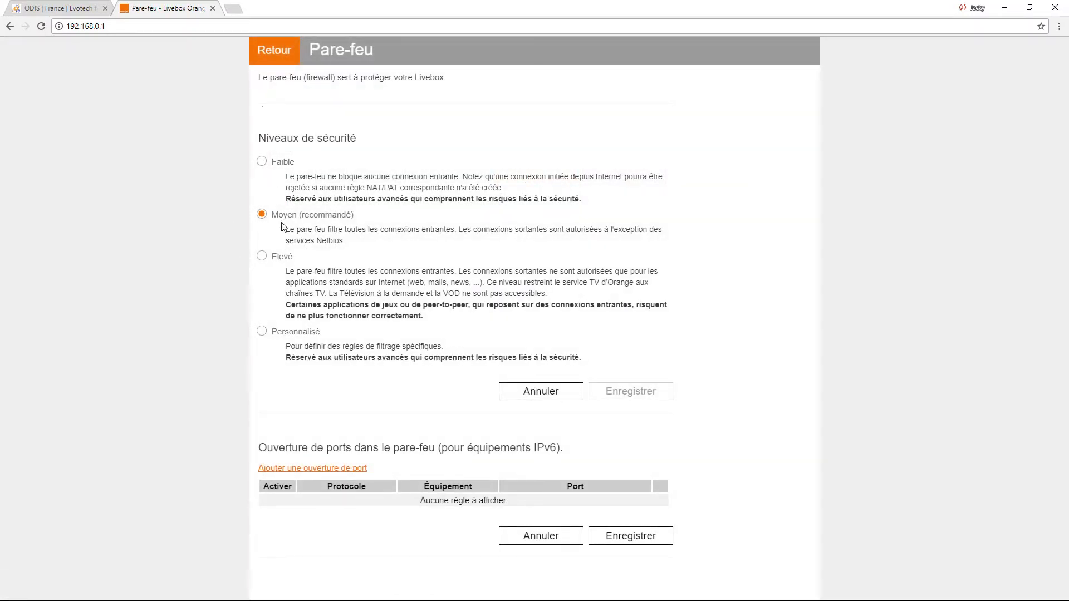
left_click(266, 53)
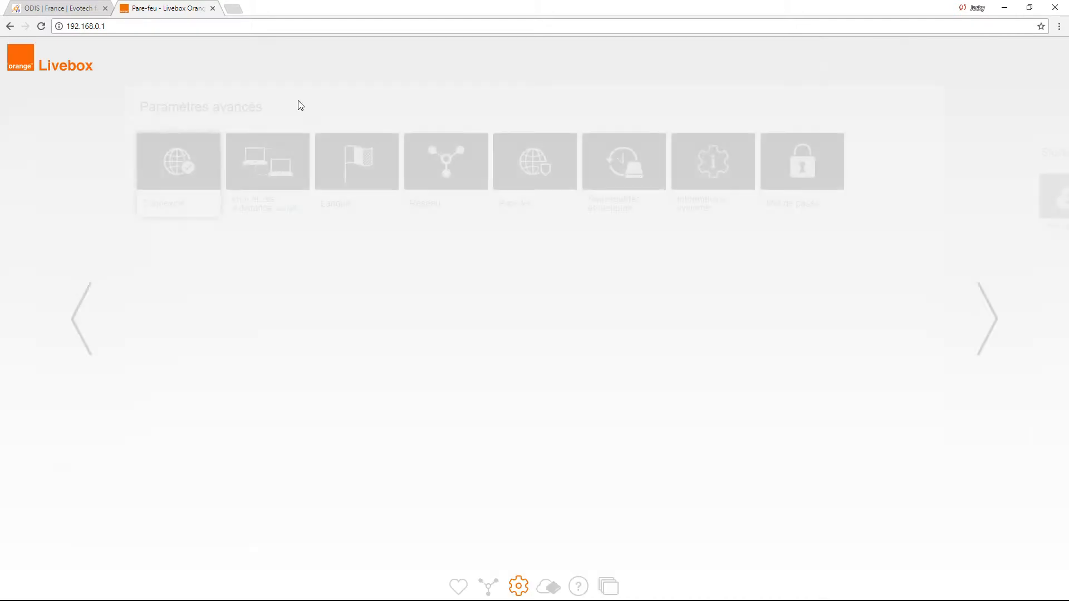
left_click(544, 167)
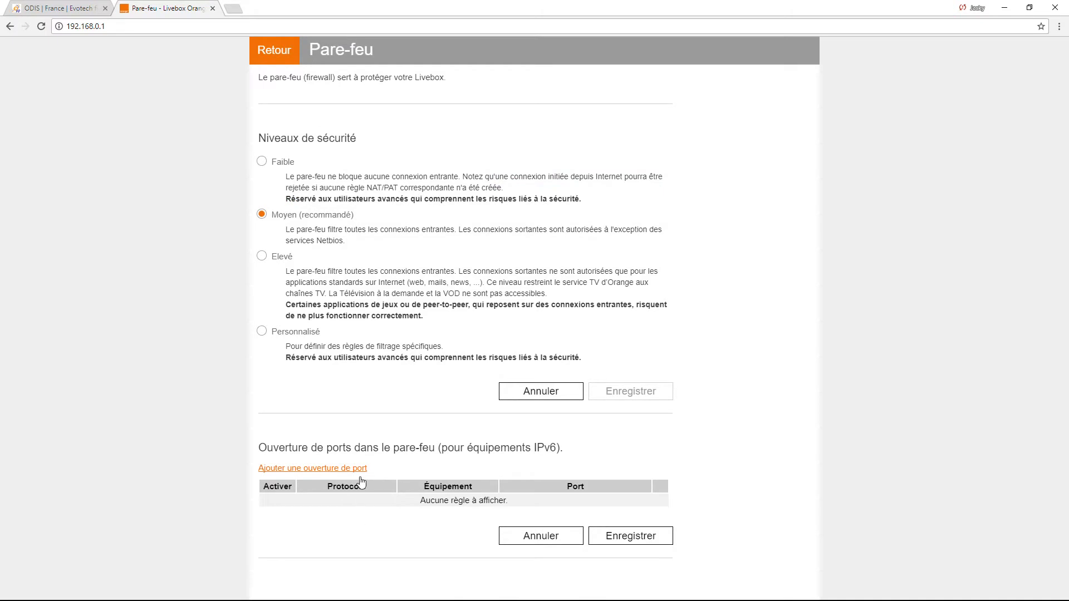
left_click(272, 57)
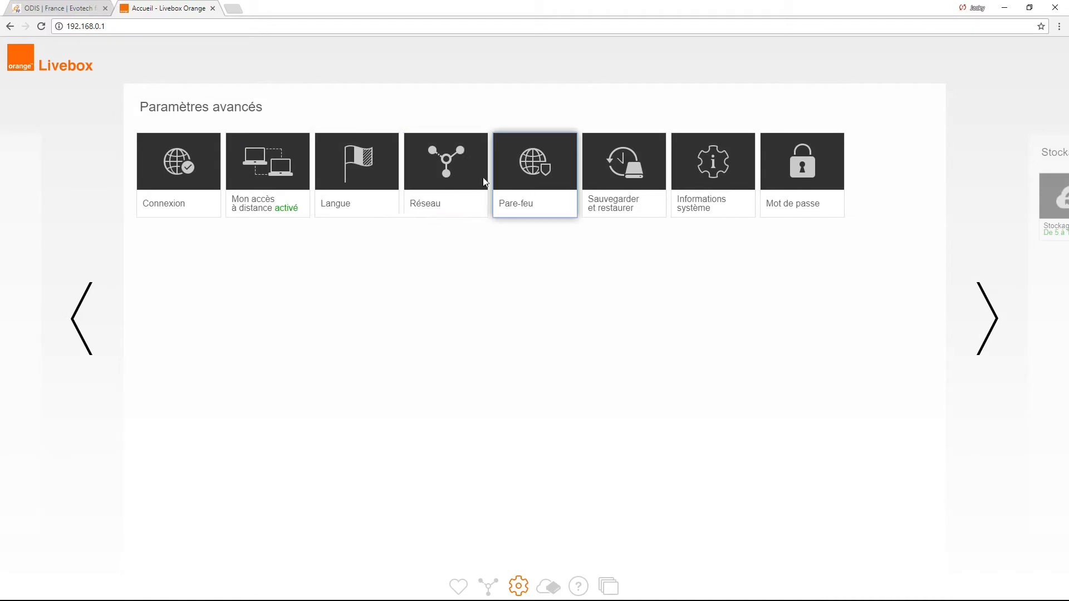
In the Livebox network NAT/PAT rules, set both the internal and external port of the new rule to 4900
left_click(449, 170)
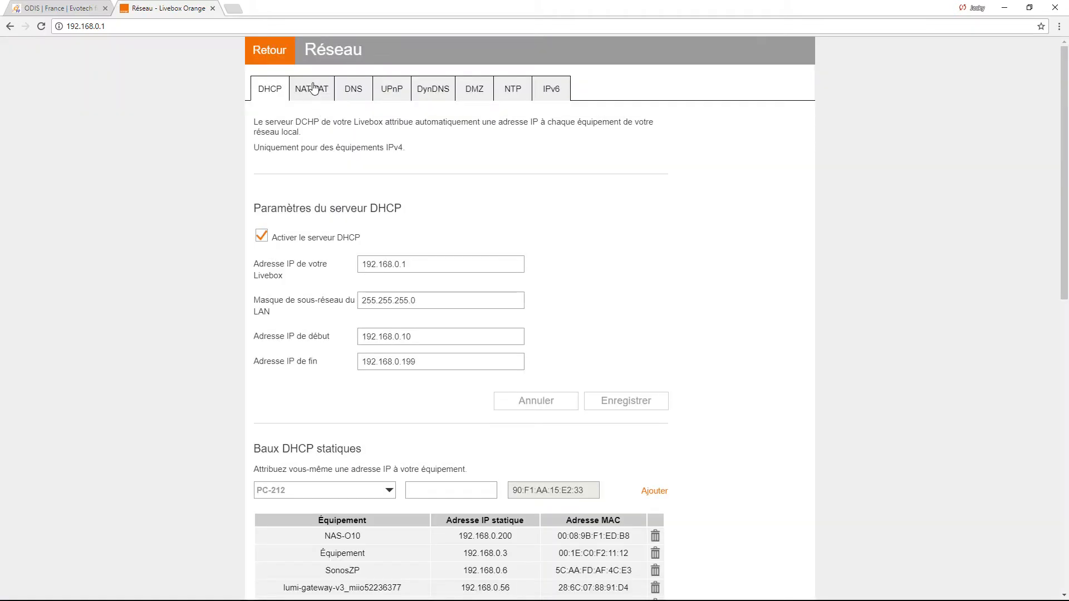
left_click(311, 91)
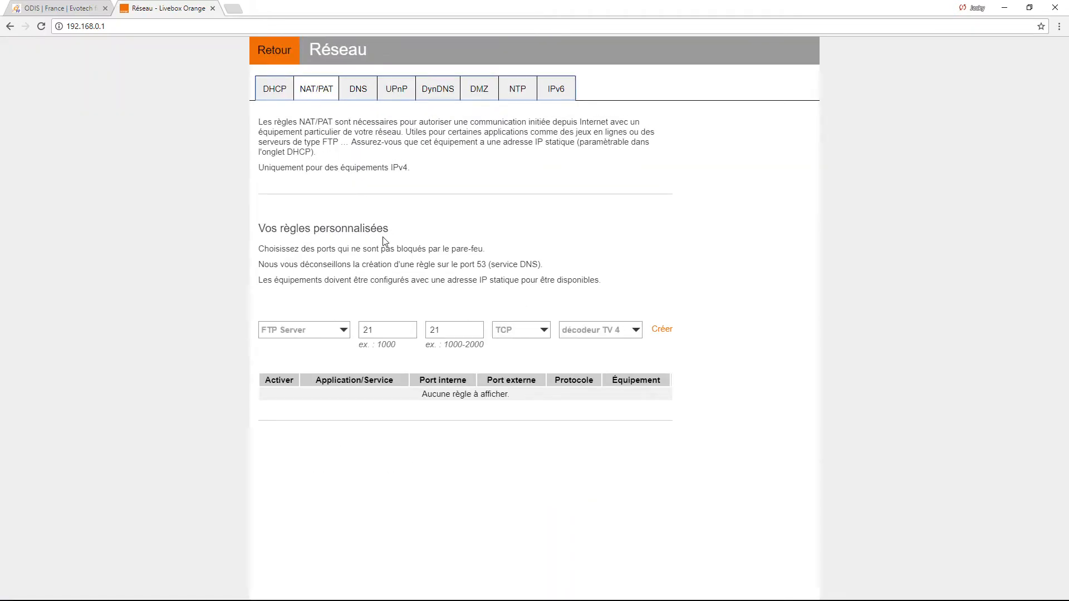
double_click(387, 333)
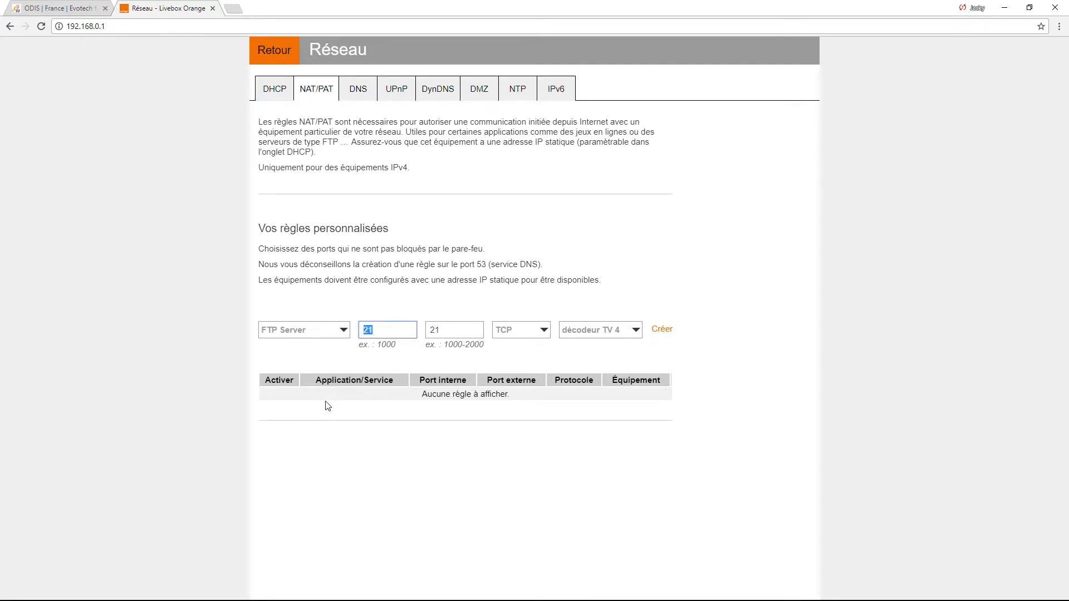
type("4900")
key("Tab")
type("4900")
key("Tab")
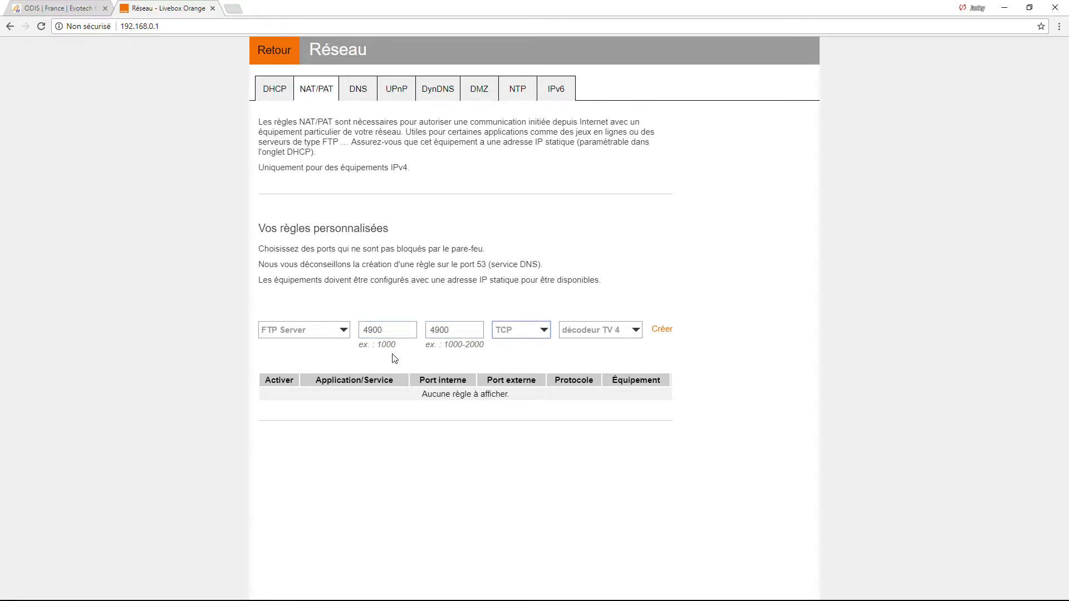
Assign the port 4900 rule to the ASUS computer, create it and close the Livebox page
left_click(638, 330)
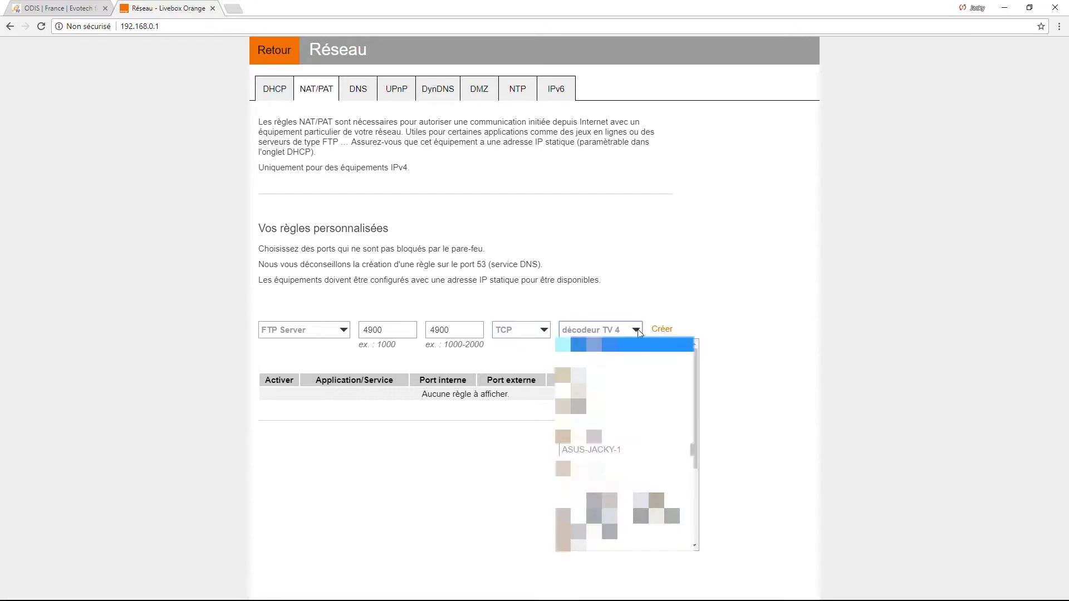
left_click(635, 448)
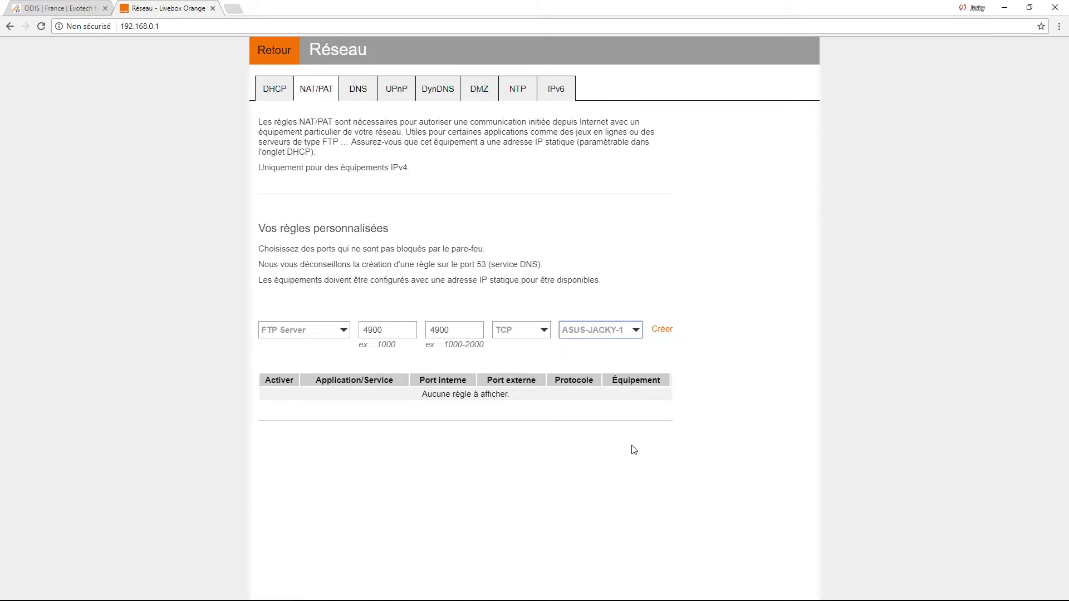
left_click(662, 330)
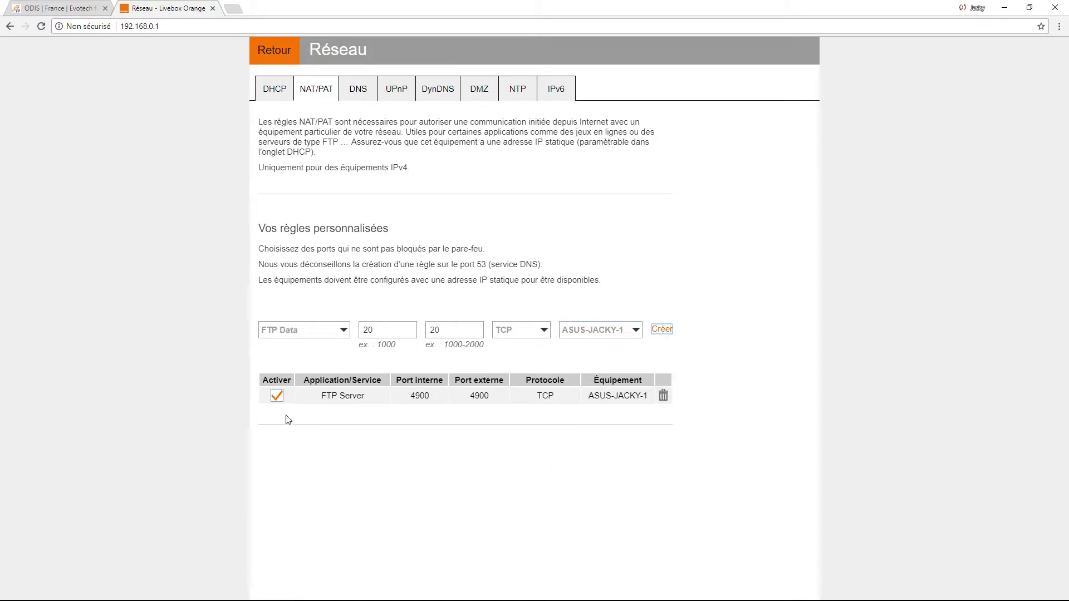
left_click(265, 51)
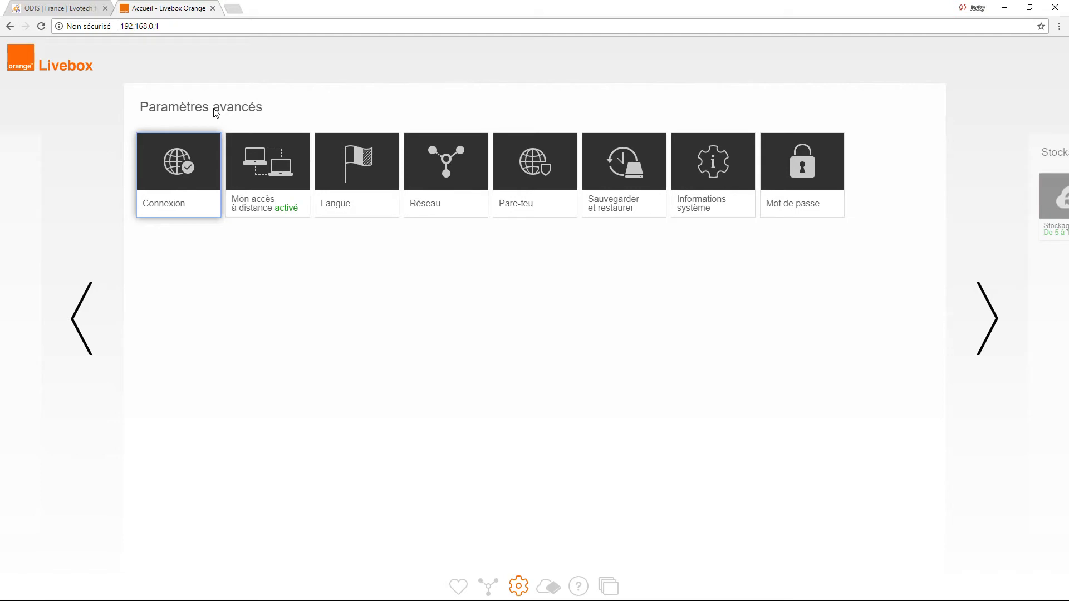
left_click(212, 9)
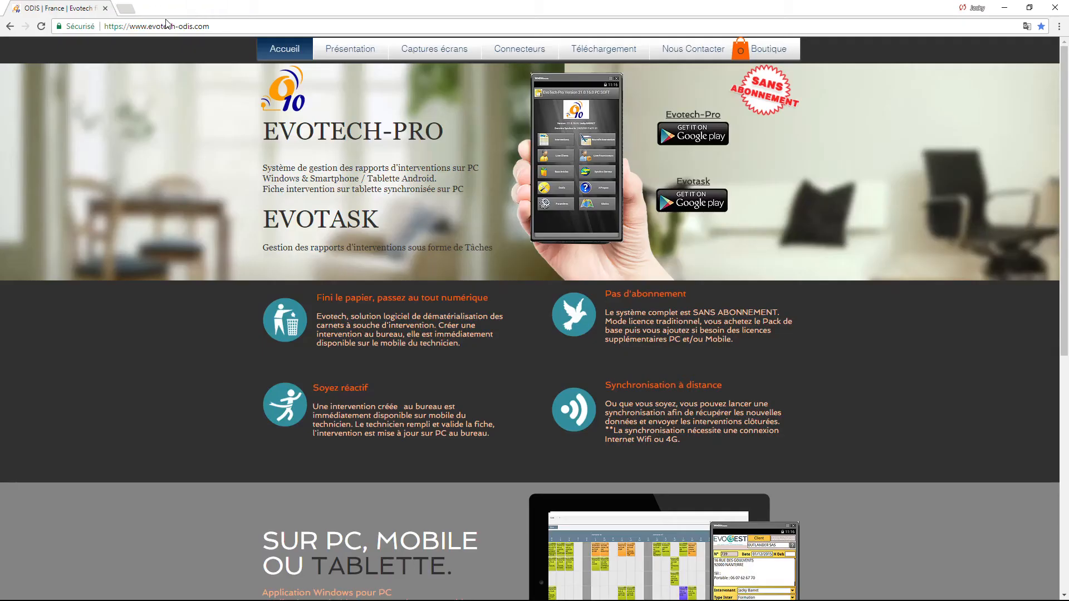
Search Google for "mon adresse ip" in a new tab and open the mon-ip.com result to look up the public IP address
left_click(126, 8)
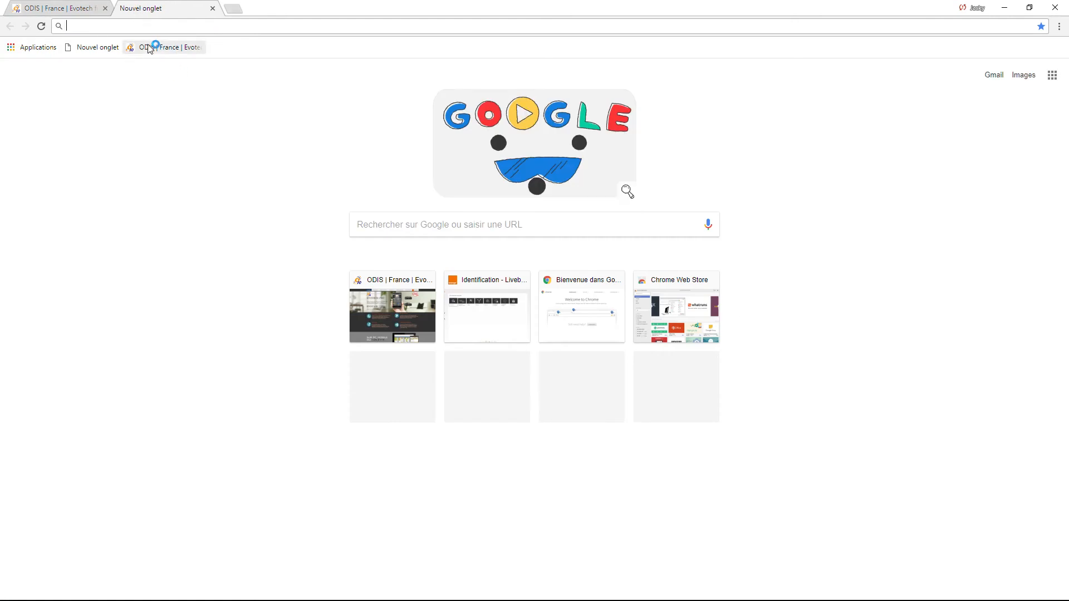
left_click(394, 223)
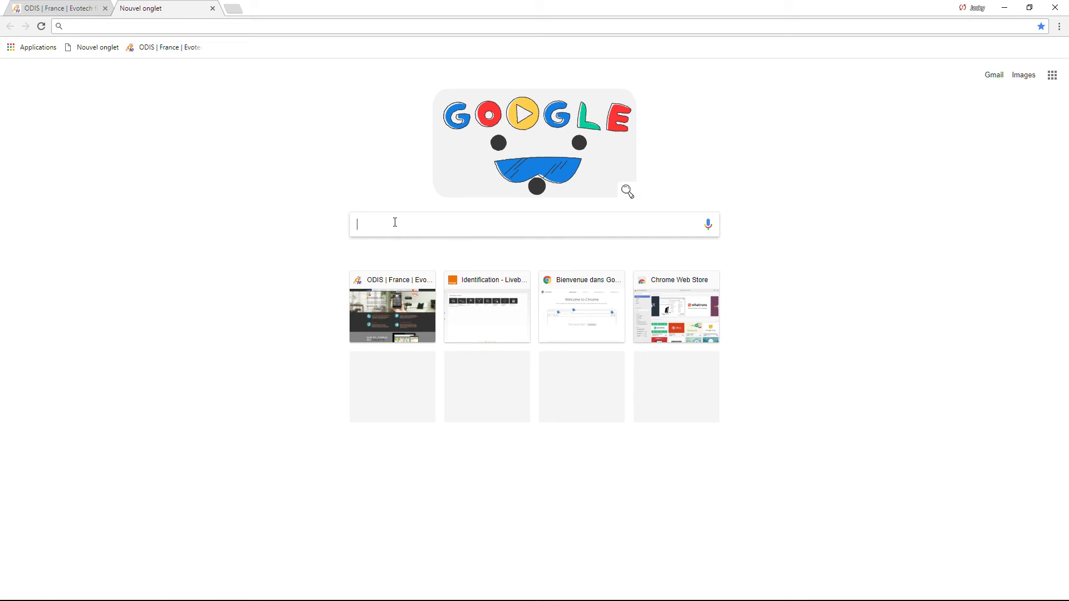
type("mon adresse ")
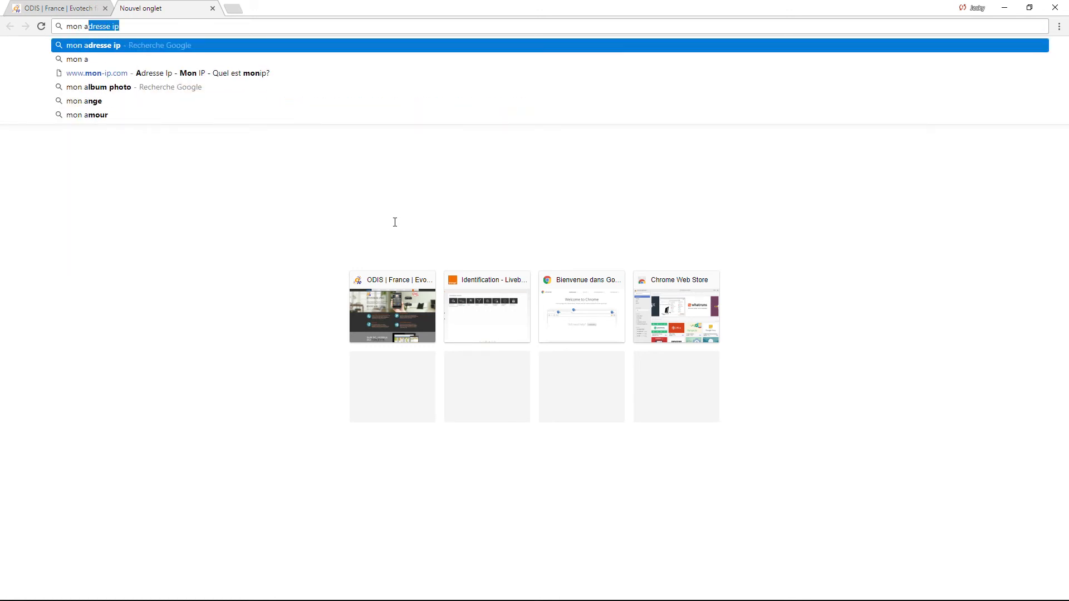
type("ip")
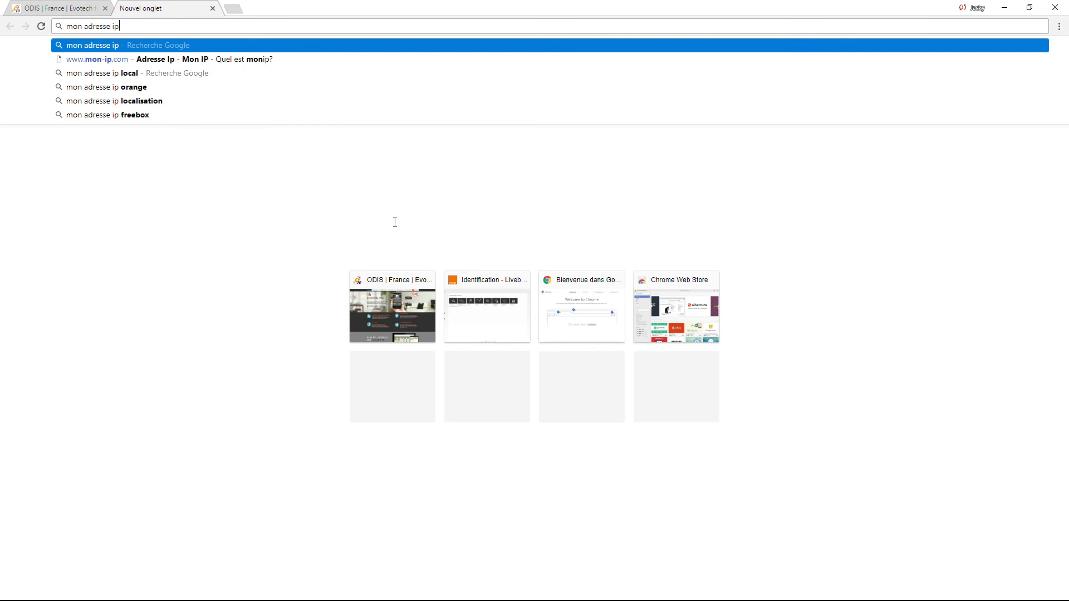
key("Return")
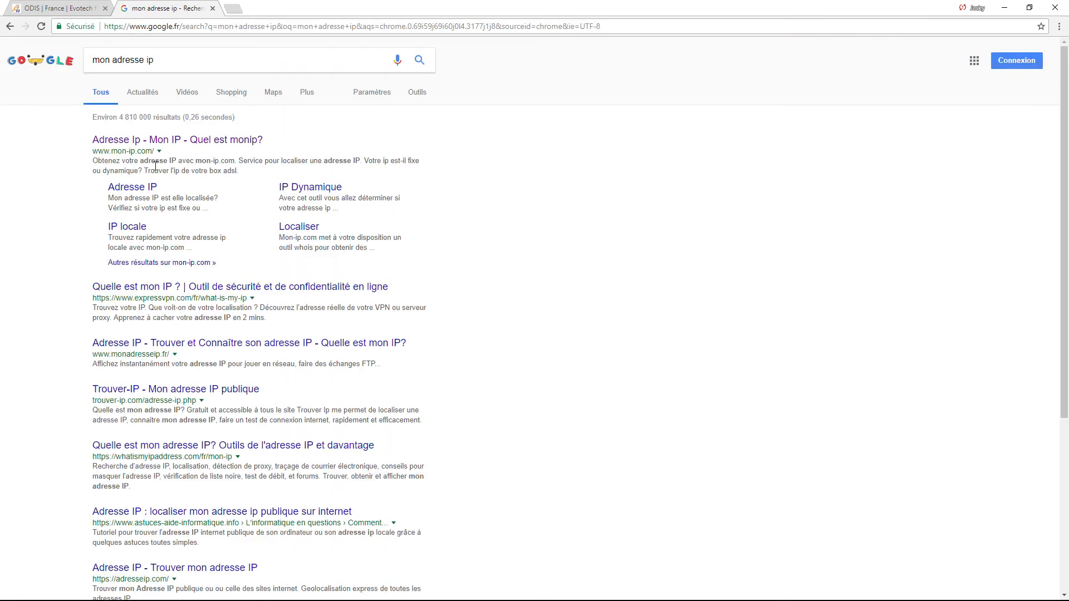
left_click(132, 141)
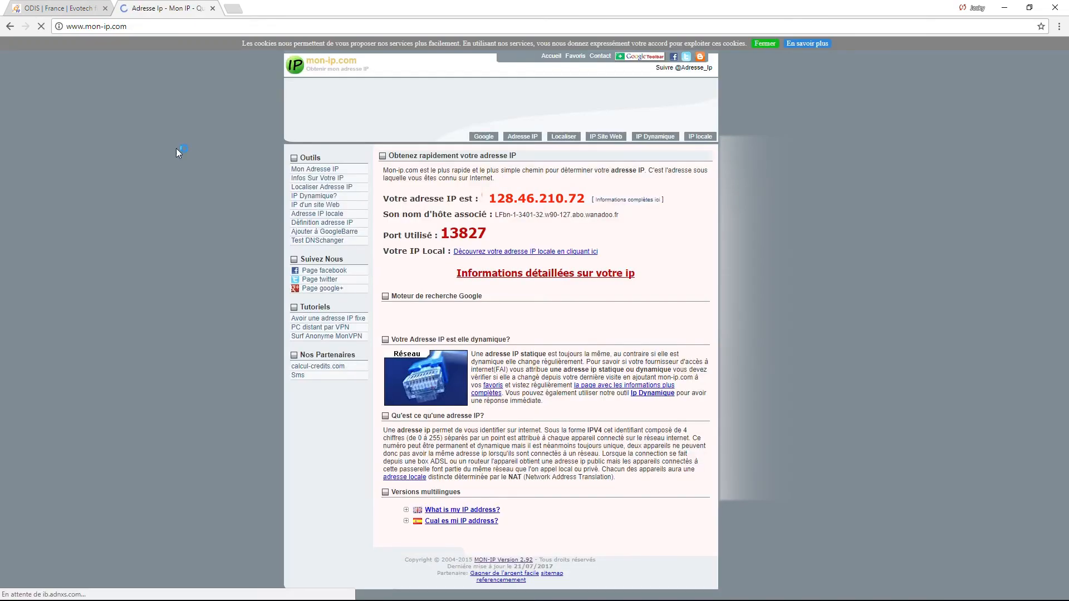